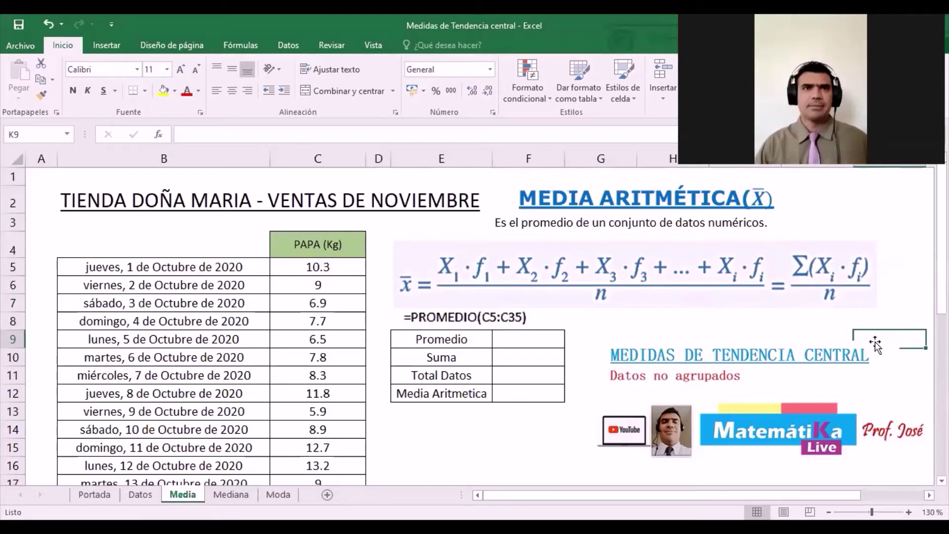
Select the Suma cell F10, abandon a first entry, and scroll through the potato sales data.
{"action": "left_click", "coordinate": [504, 359]}
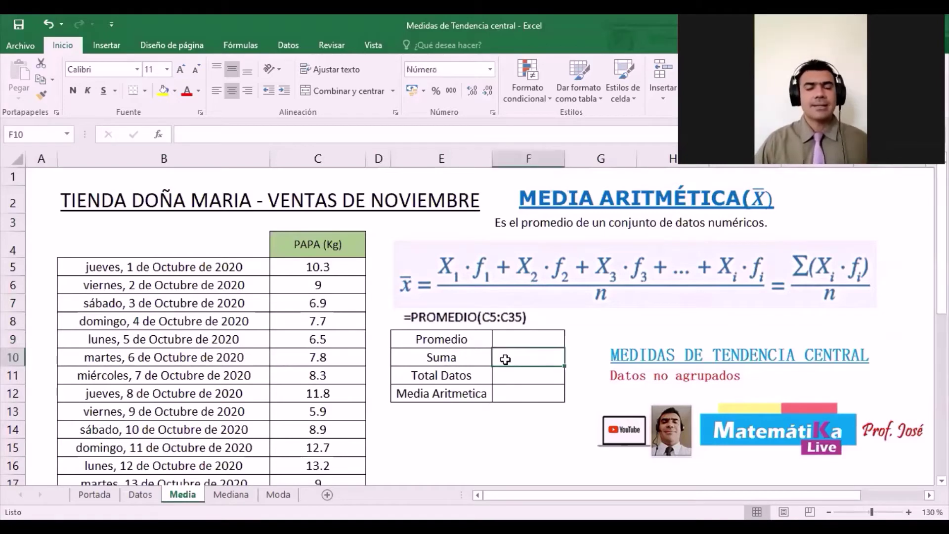
{"action": "type", "text": "="}
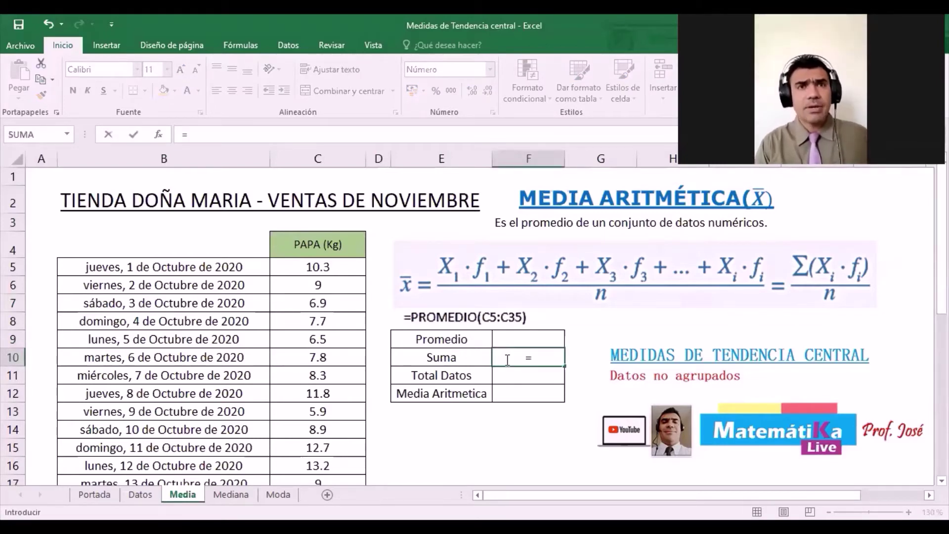
{"action": "type", "text": "s"}
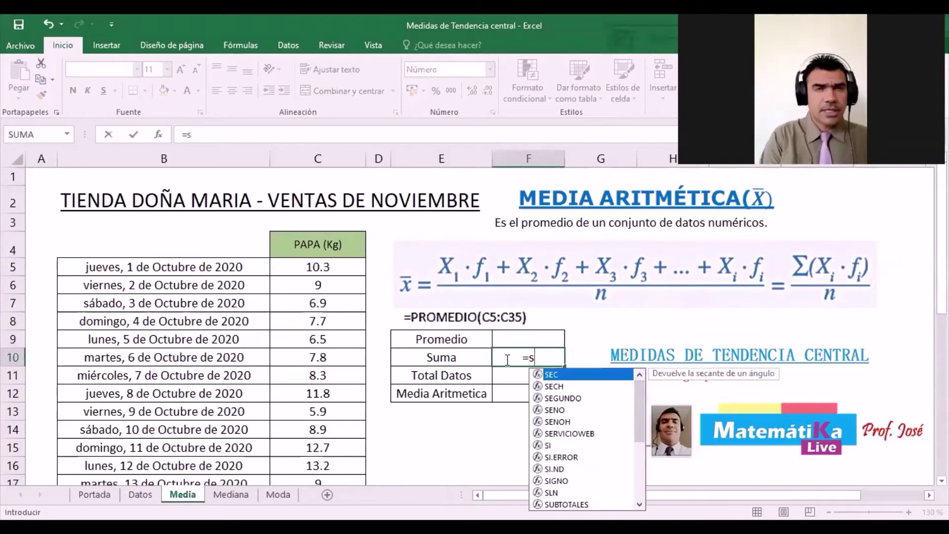
{"action": "key", "text": "BackSpace"}
{"action": "key", "text": "BackSpace"}
{"action": "key", "text": "Escape"}
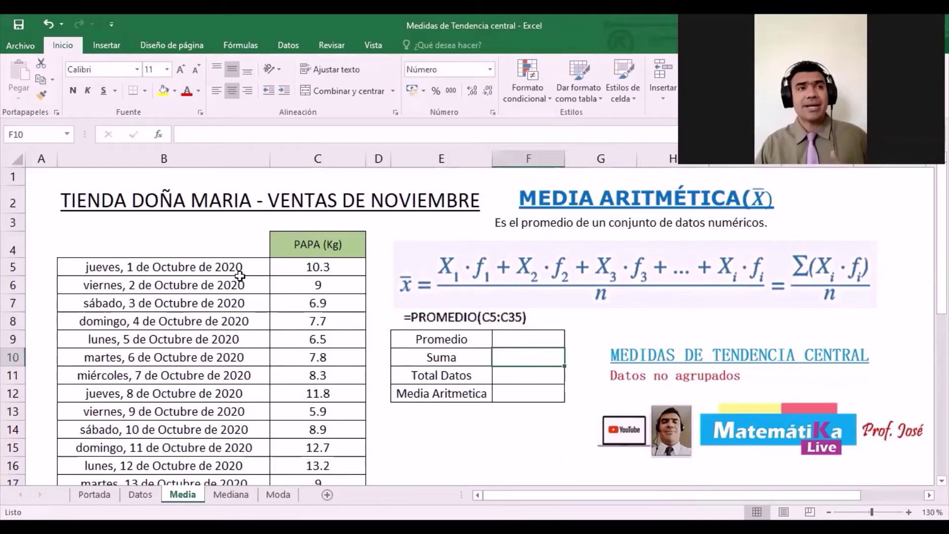
{"action": "scroll", "coordinate": [240, 275], "scroll_direction": "down", "scroll_amount": 2}
{"action": "scroll", "coordinate": [217, 281], "scroll_direction": "down", "scroll_amount": 1}
{"action": "scroll", "coordinate": [215, 284], "scroll_direction": "down", "scroll_amount": 2}
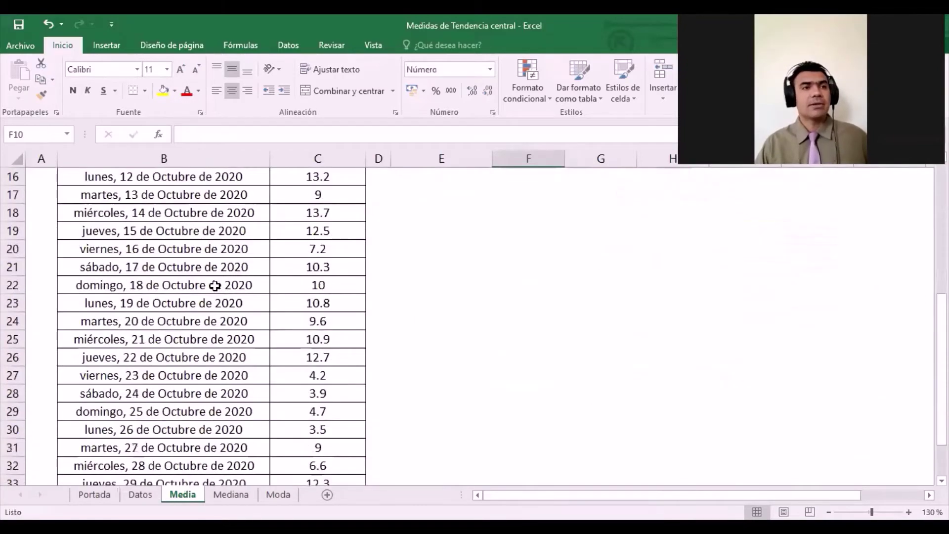
{"action": "scroll", "coordinate": [214, 286], "scroll_direction": "down", "scroll_amount": 2}
{"action": "scroll", "coordinate": [214, 285], "scroll_direction": "down", "scroll_amount": 1}
{"action": "scroll", "coordinate": [214, 286], "scroll_direction": "up", "scroll_amount": 4}
{"action": "scroll", "coordinate": [214, 286], "scroll_direction": "up", "scroll_amount": 3}
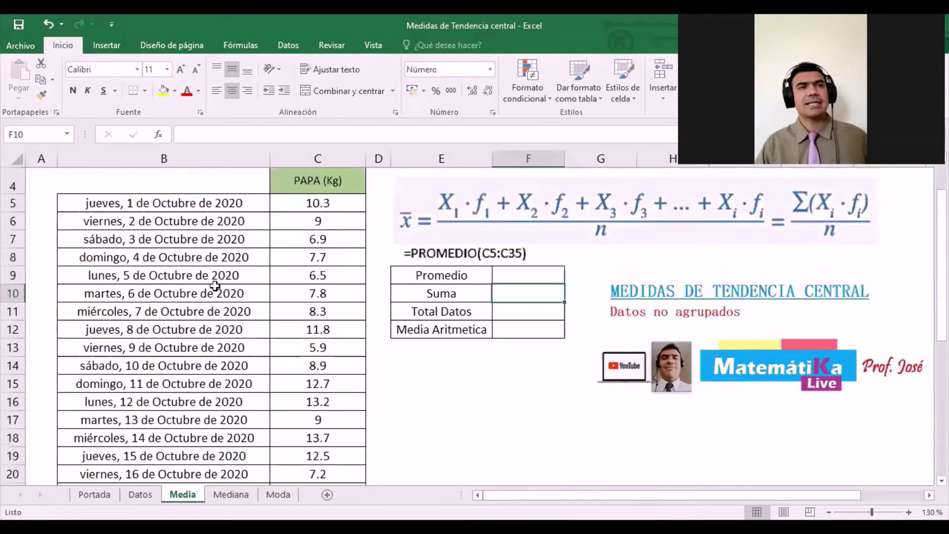
{"action": "scroll", "coordinate": [214, 285], "scroll_direction": "up", "scroll_amount": 1}
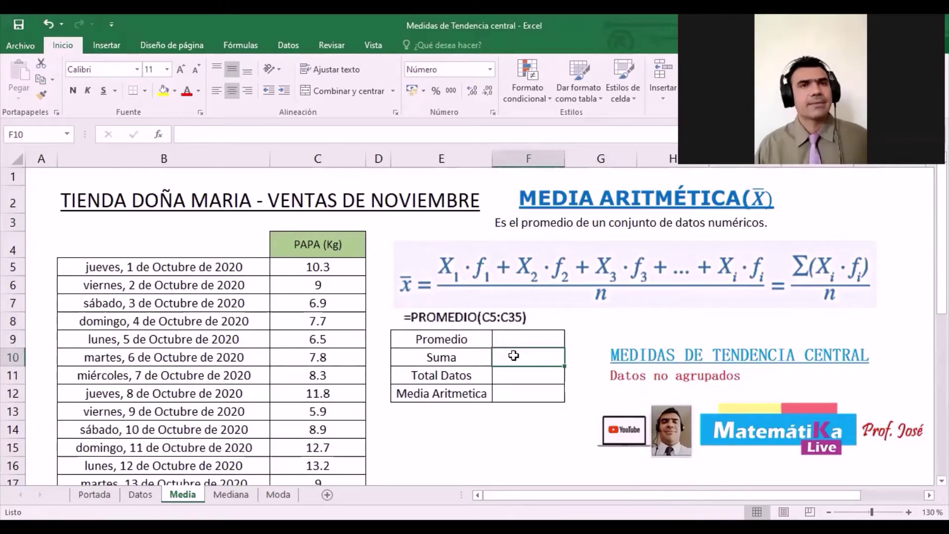
Enter =SUMA(C5:C35) in F10 to total the PAPA (Kg) sales, giving 275.3.
{"action": "type", "text": "="}
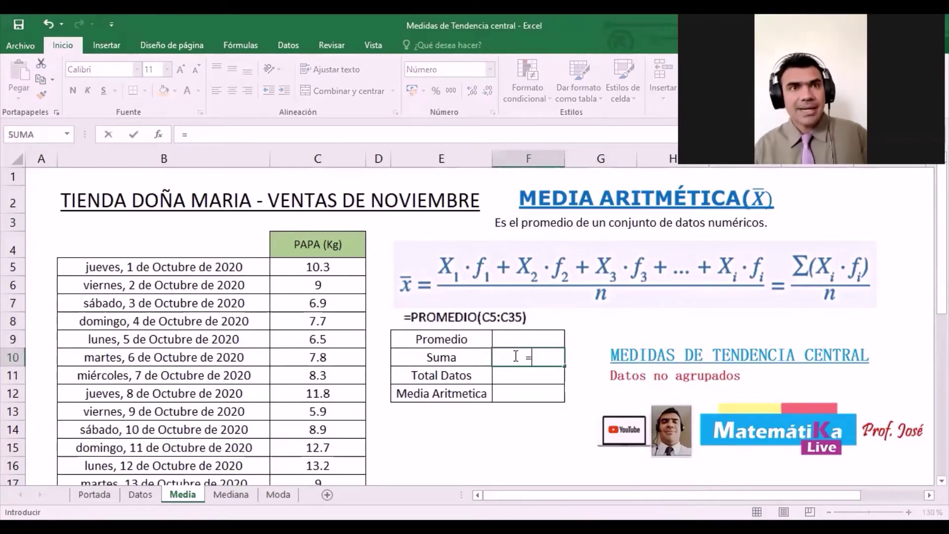
{"action": "type", "text": "s"}
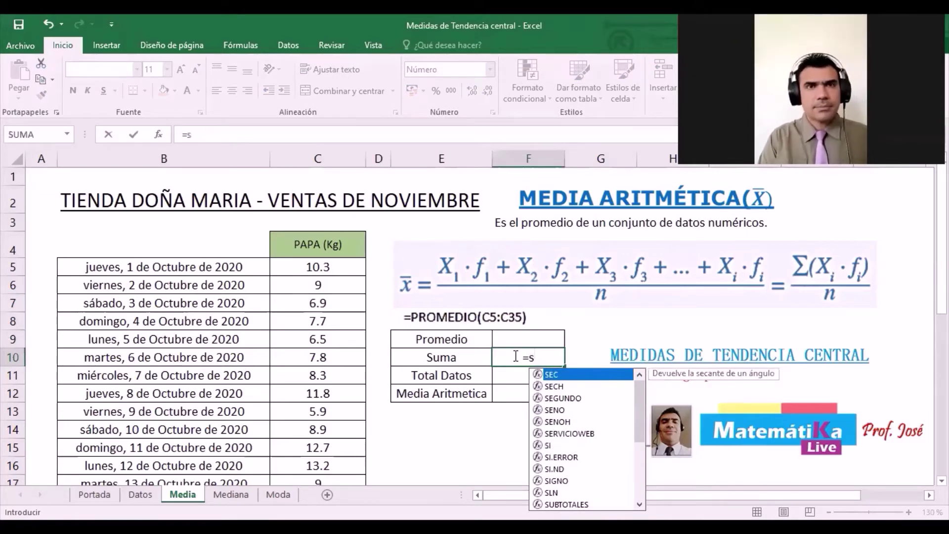
{"action": "type", "text": "uma("}
{"action": "left_click", "coordinate": [319, 266]}
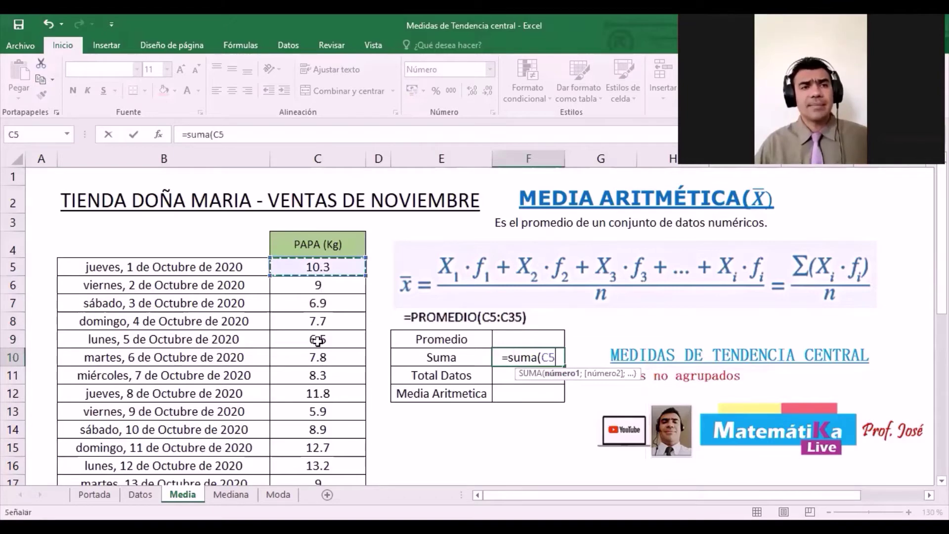
{"action": "mouse_move", "coordinate": [318, 339]}
{"action": "left_mouse_down"}
{"action": "mouse_move", "coordinate": [330, 475]}
{"action": "mouse_move", "coordinate": [327, 447]}
{"action": "left_mouse_up"}
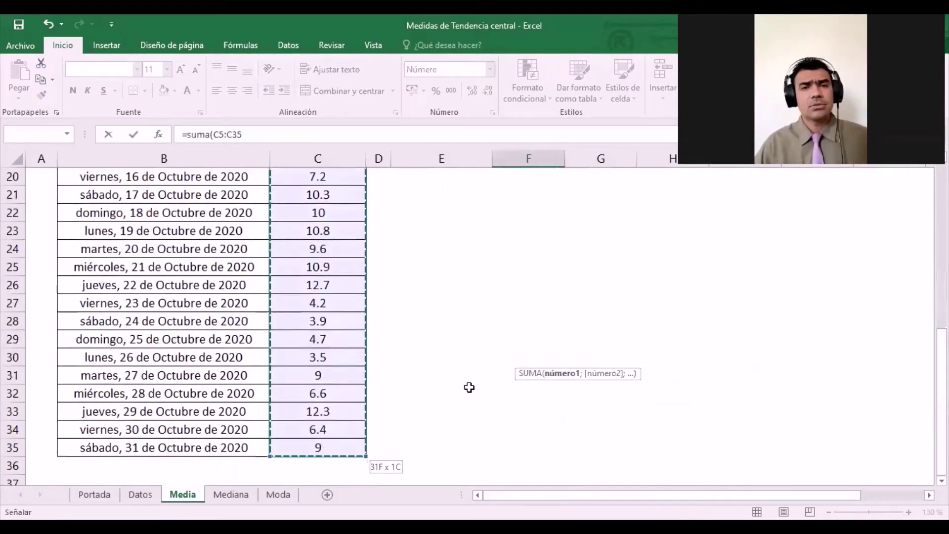
{"action": "scroll", "coordinate": [469, 387], "scroll_direction": "up", "scroll_amount": 3}
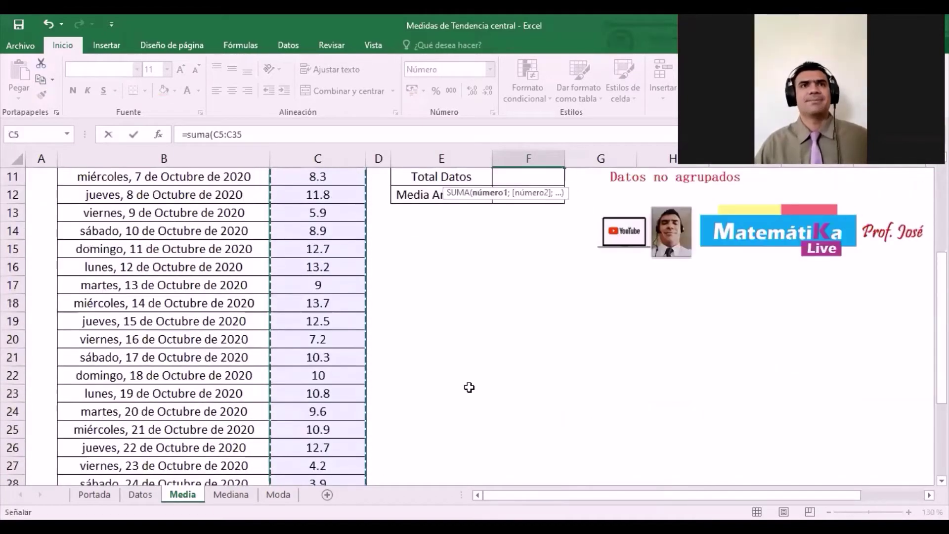
{"action": "scroll", "coordinate": [469, 387], "scroll_direction": "up", "scroll_amount": 3}
{"action": "key", "text": "Return"}
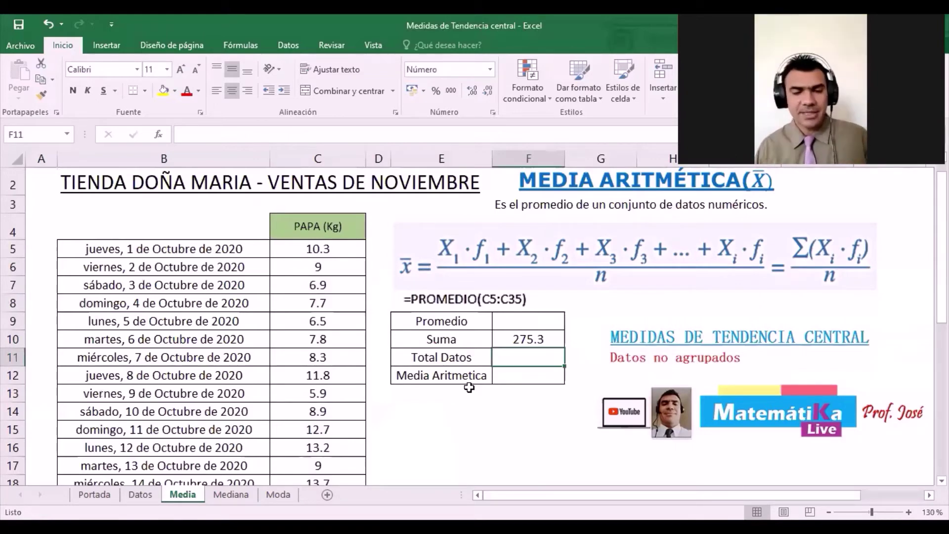
Enter =CONTAR(C5:C35) in F11 to count the PAPA (Kg) values, giving 31.
{"action": "type", "text": "="}
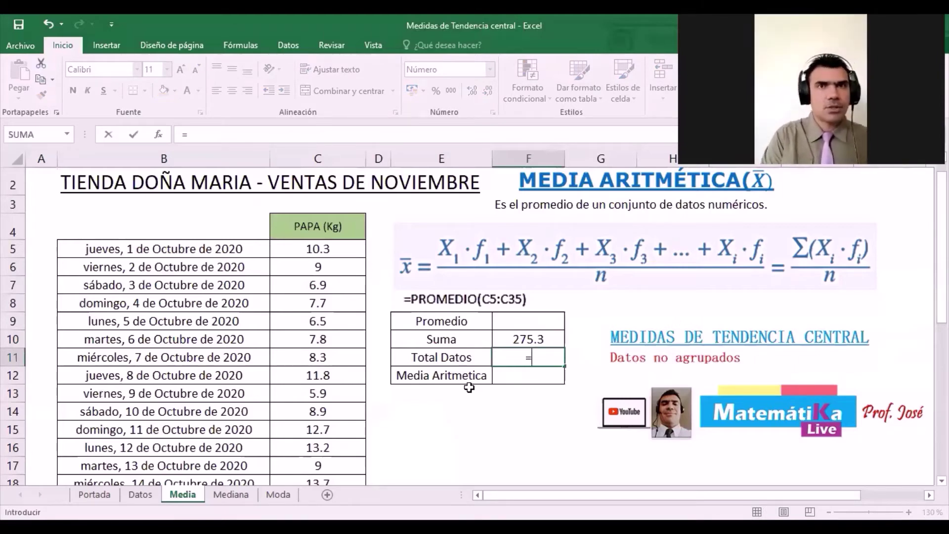
{"action": "type", "text": "contar("}
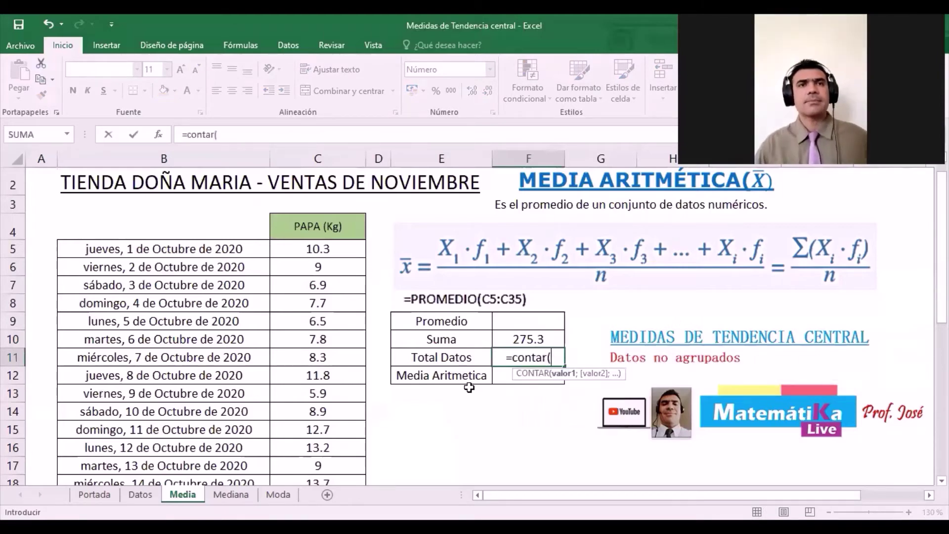
{"action": "left_click", "coordinate": [316, 250]}
{"action": "left_click_drag", "start_coordinate": [298, 490], "coordinate": [308, 450]}
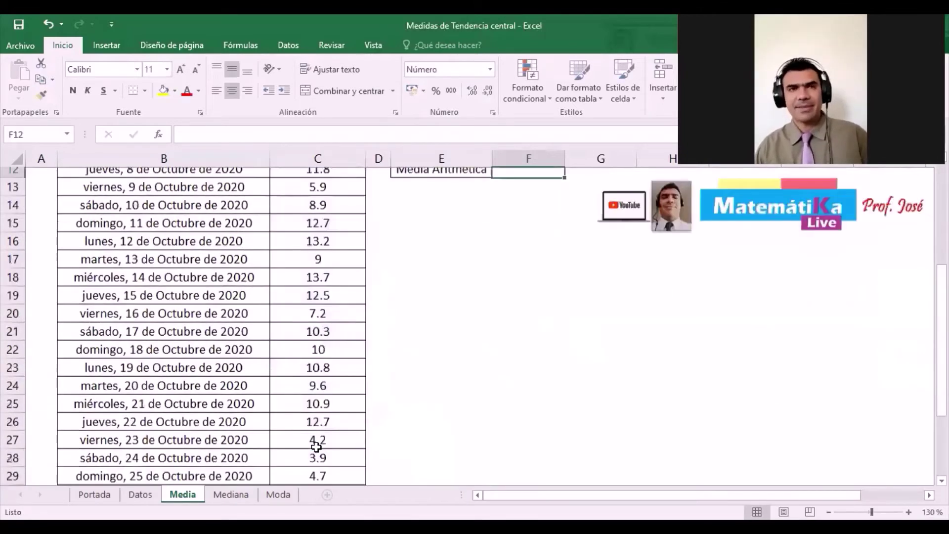
{"action": "scroll", "coordinate": [449, 387], "scroll_direction": "up", "scroll_amount": 3}
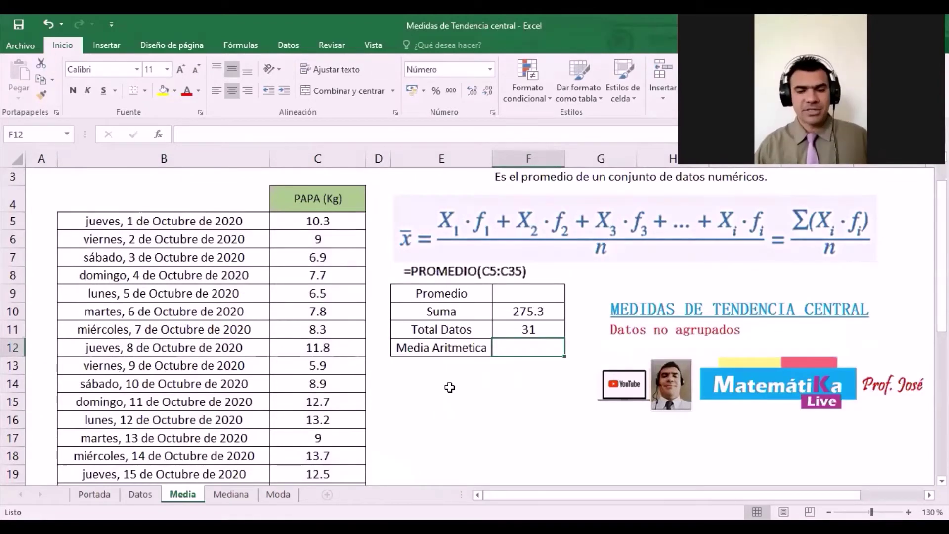
Enter =F10/F11 in F12 so the arithmetic mean shows 8.9.
{"action": "type", "text": "="}
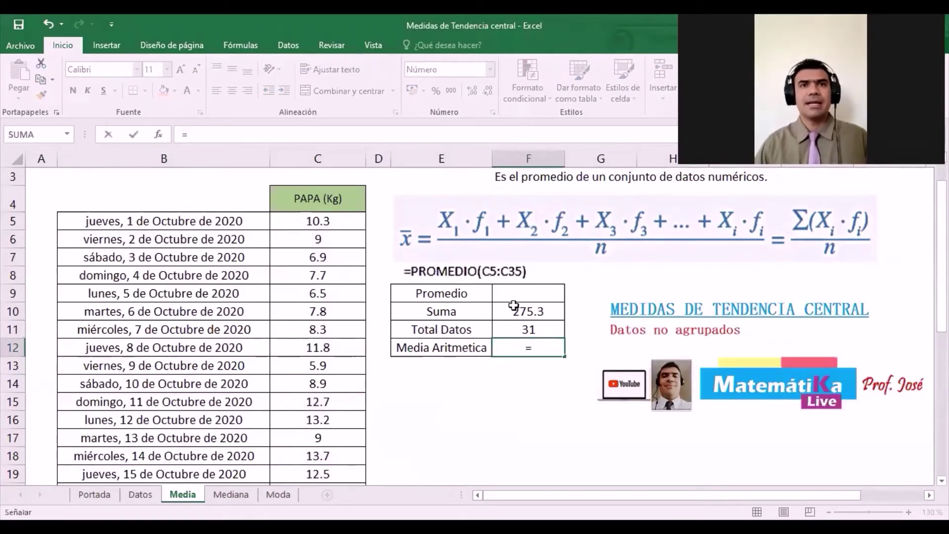
{"action": "left_click", "coordinate": [512, 305]}
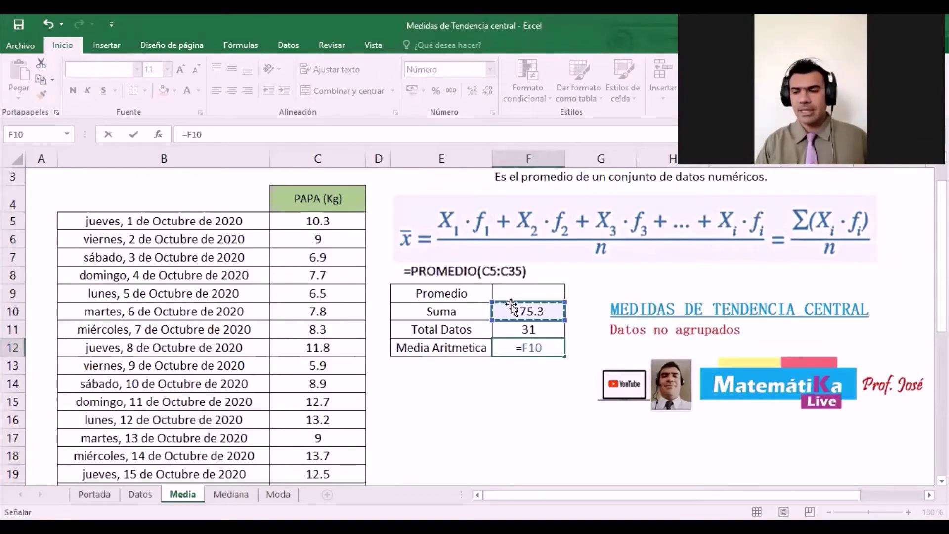
{"action": "type", "text": "/"}
{"action": "left_click", "coordinate": [528, 333]}
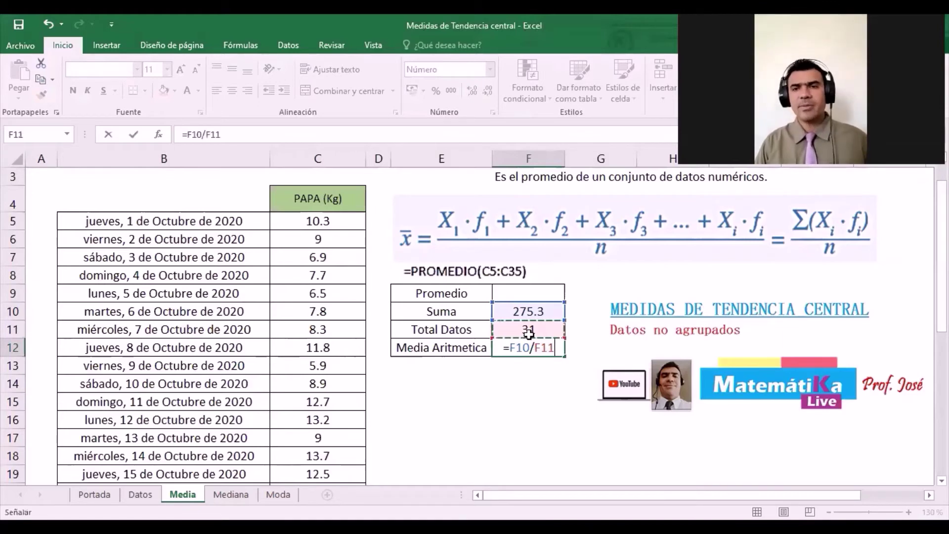
{"action": "key", "text": "Return"}
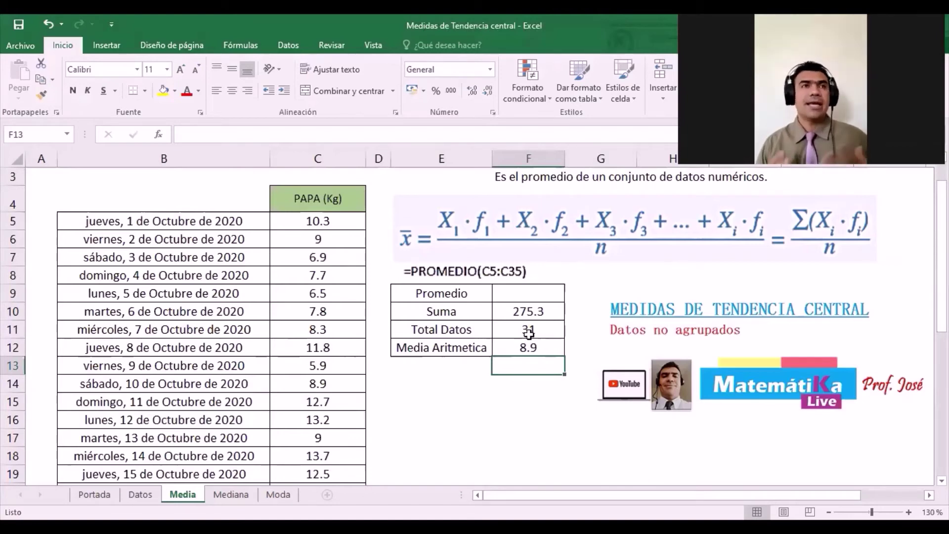
Enter =PROMEDIO(C5:C35) in the Promedio cell F9, giving 8.9.
{"action": "left_click", "coordinate": [534, 288]}
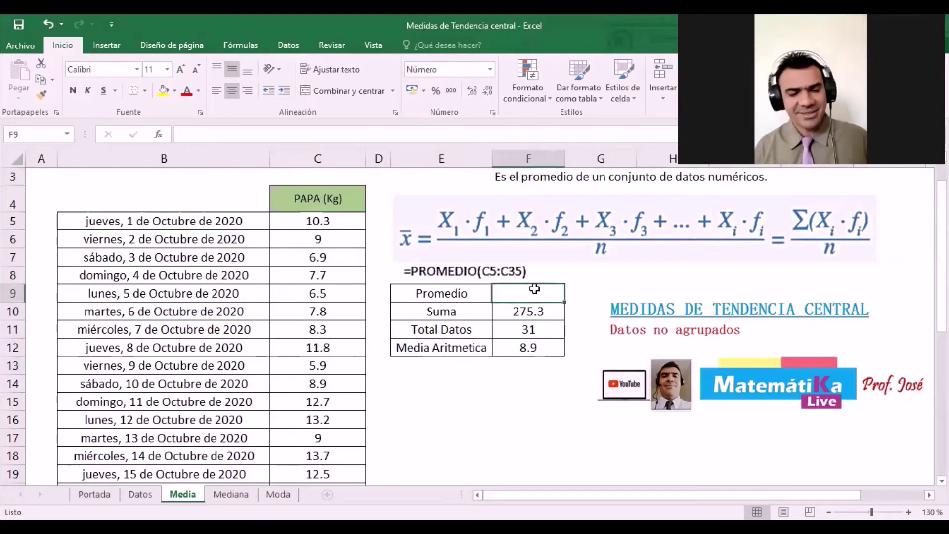
{"action": "type", "text": "="}
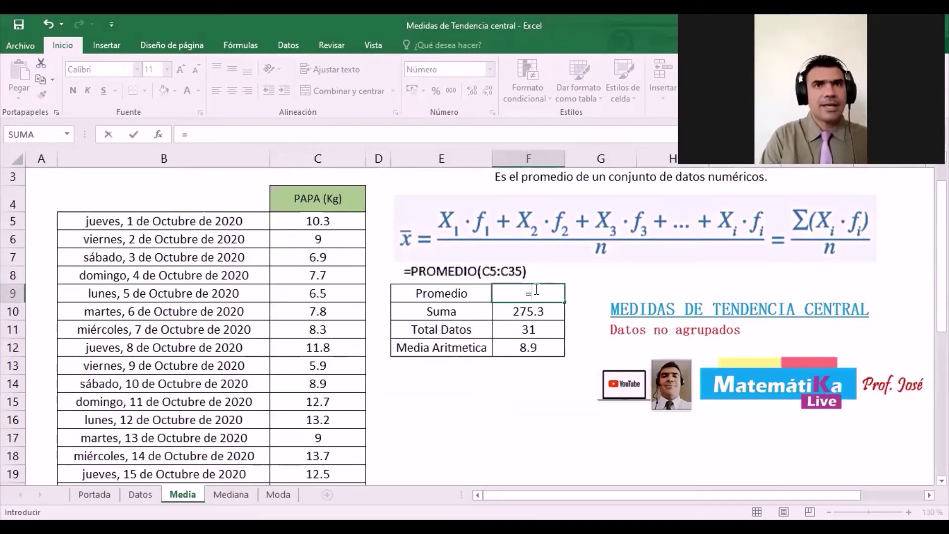
{"action": "type", "text": "prom"}
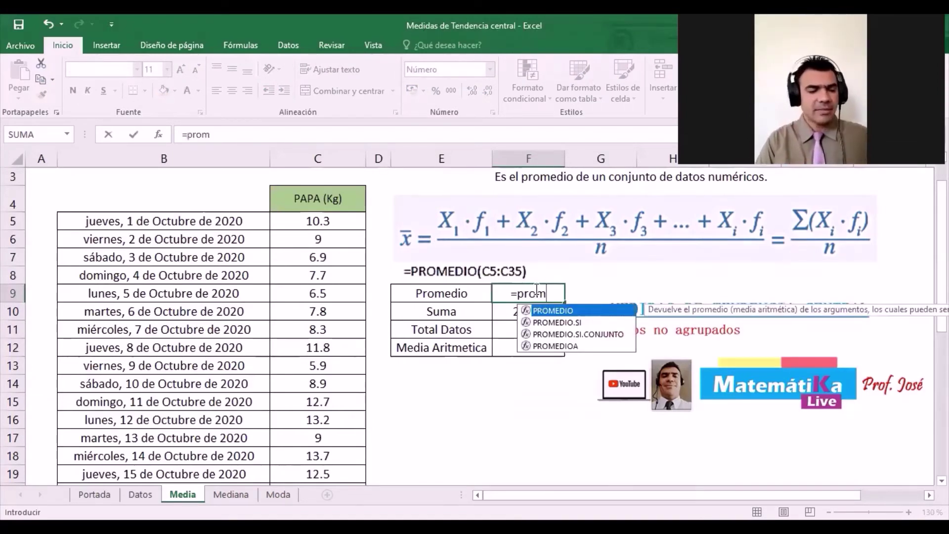
{"action": "type", "text": "edio"}
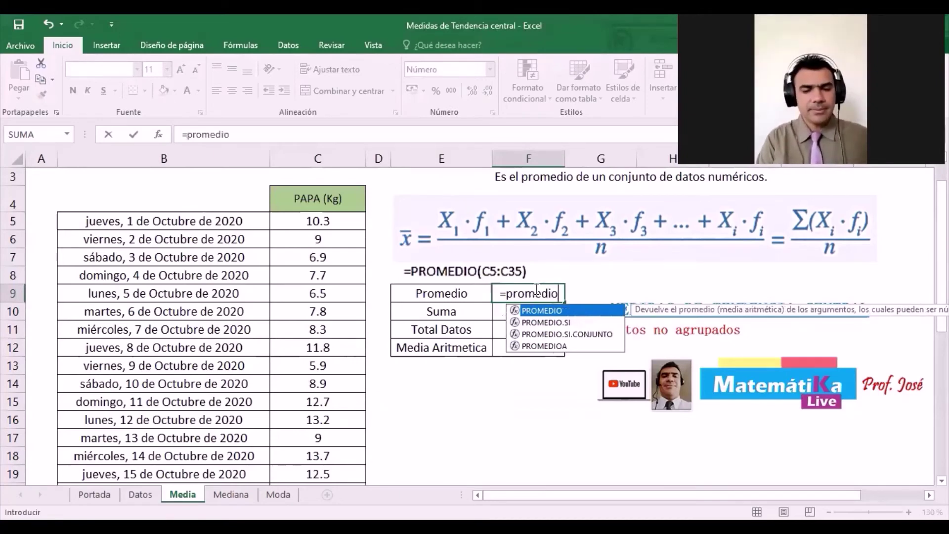
{"action": "type", "text": "("}
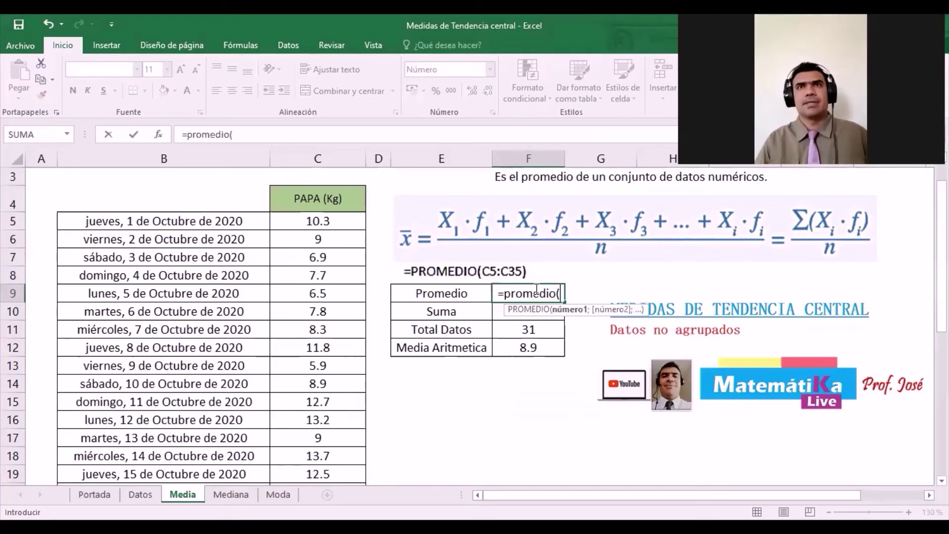
{"action": "left_click", "coordinate": [344, 224]}
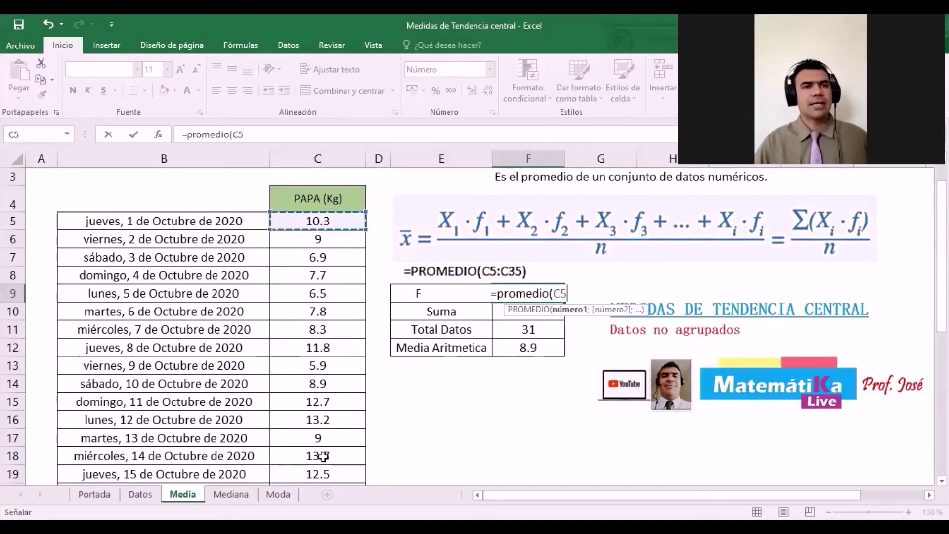
{"action": "left_click_drag", "start_coordinate": [326, 490], "coordinate": [319, 449]}
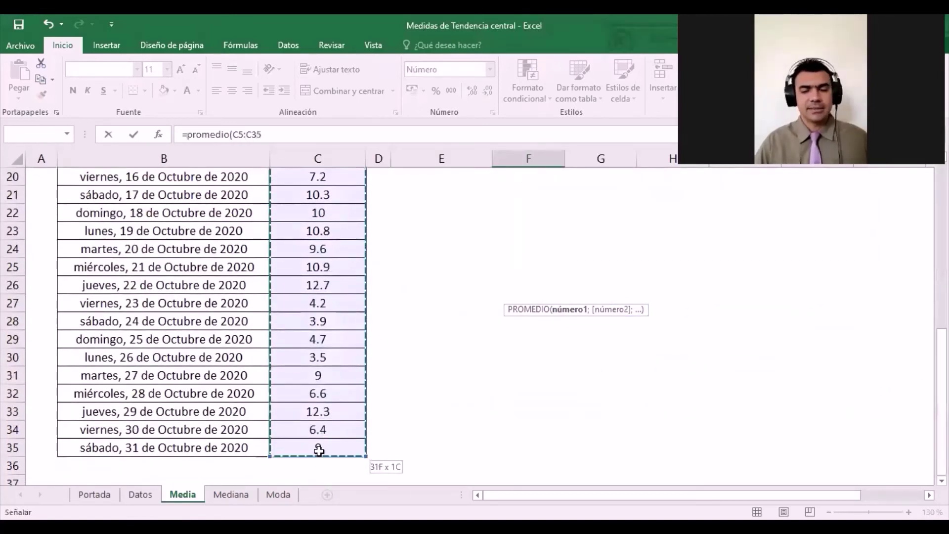
{"action": "key", "text": "Return"}
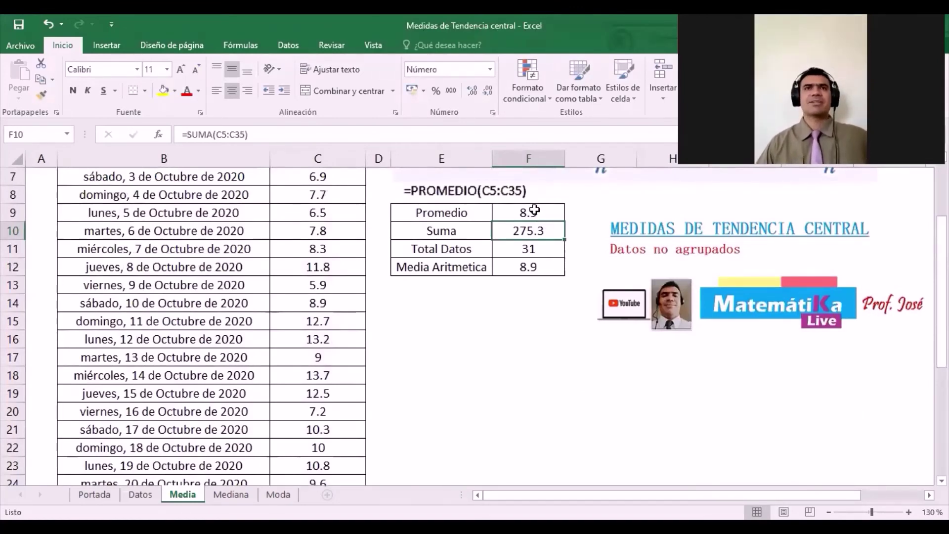
{"action": "left_click", "coordinate": [534, 213]}
{"action": "left_click", "coordinate": [534, 270]}
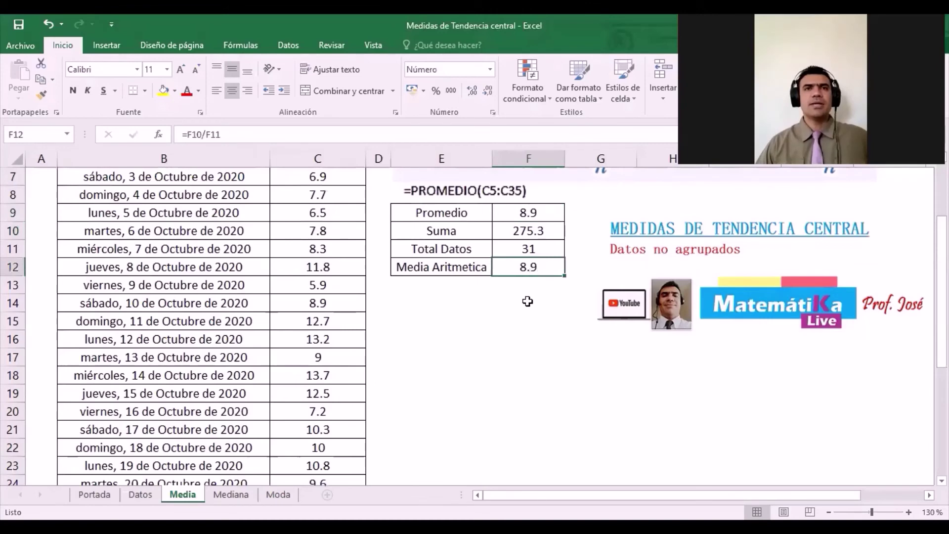
{"action": "scroll", "coordinate": [527, 300], "scroll_direction": "up", "scroll_amount": 1}
{"action": "scroll", "coordinate": [527, 301], "scroll_direction": "up", "scroll_amount": 1}
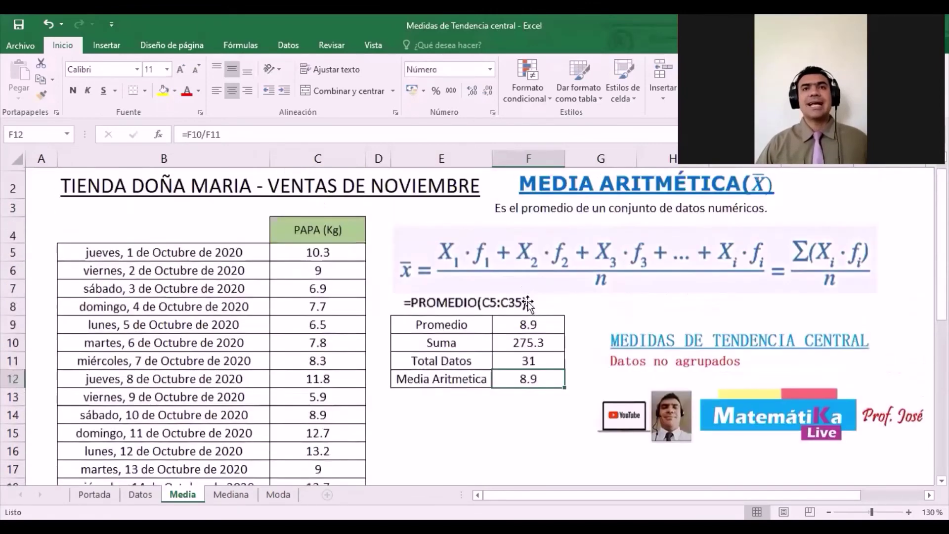